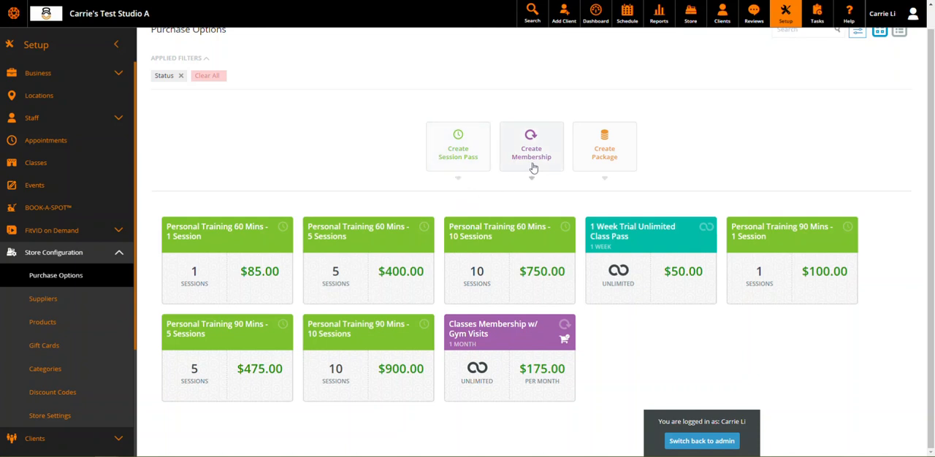
Start creating a new session pass in the Appointments service category
left_click(595, 161)
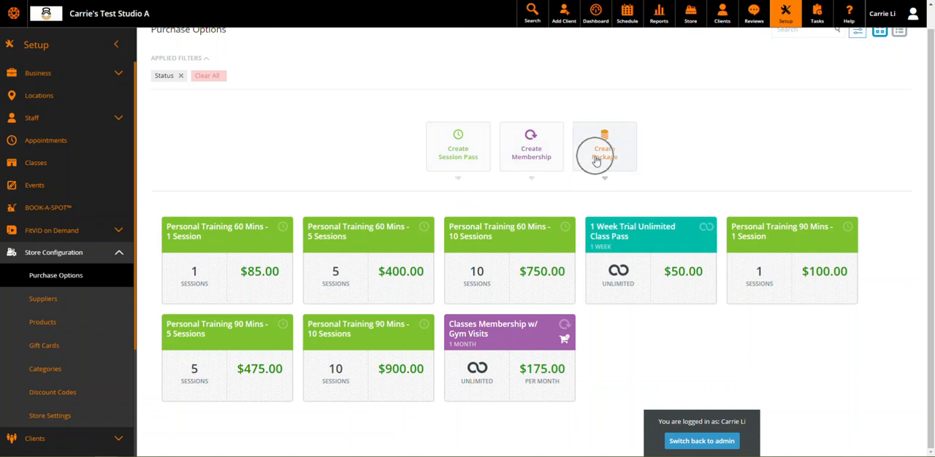
left_click(465, 166)
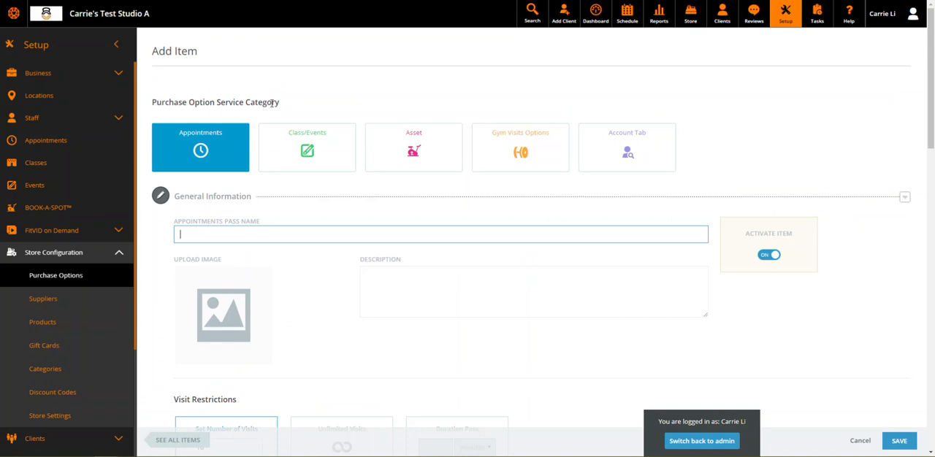
left_click(212, 149)
Try the Class/Events, Asset, Gym Visits Options and Account Tab service categories one after another
left_click(318, 155)
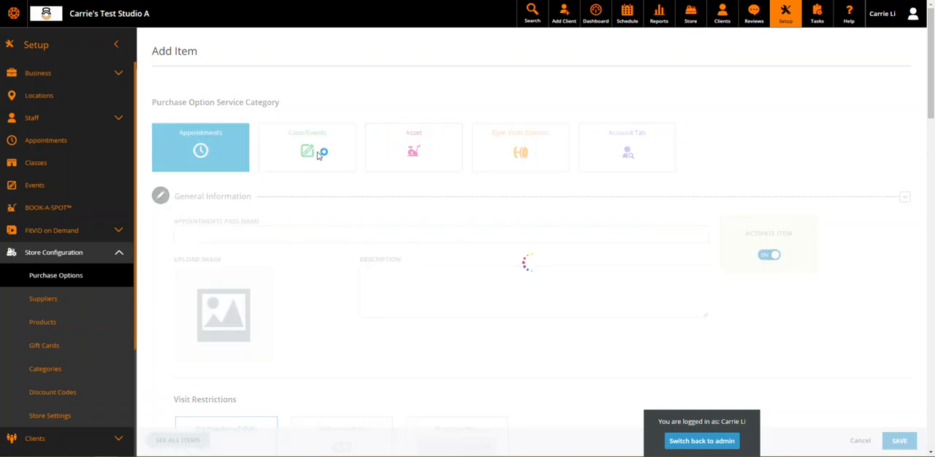
left_click(422, 102)
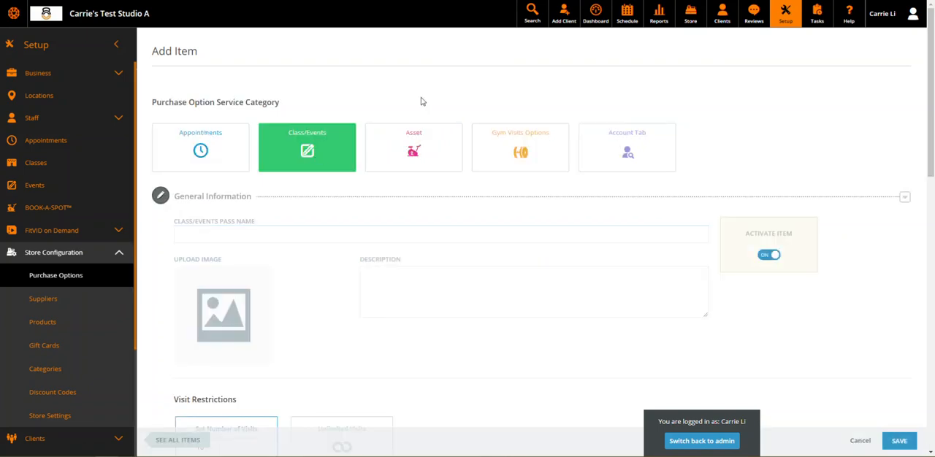
left_click(429, 160)
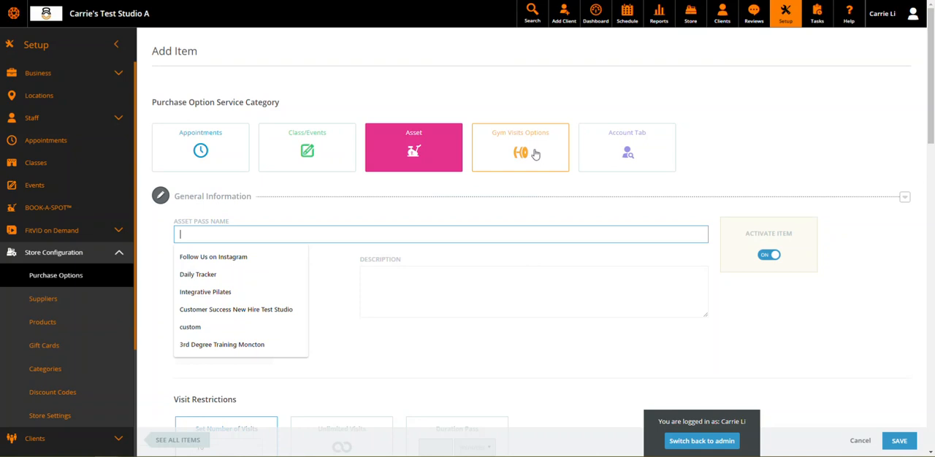
left_click(536, 154)
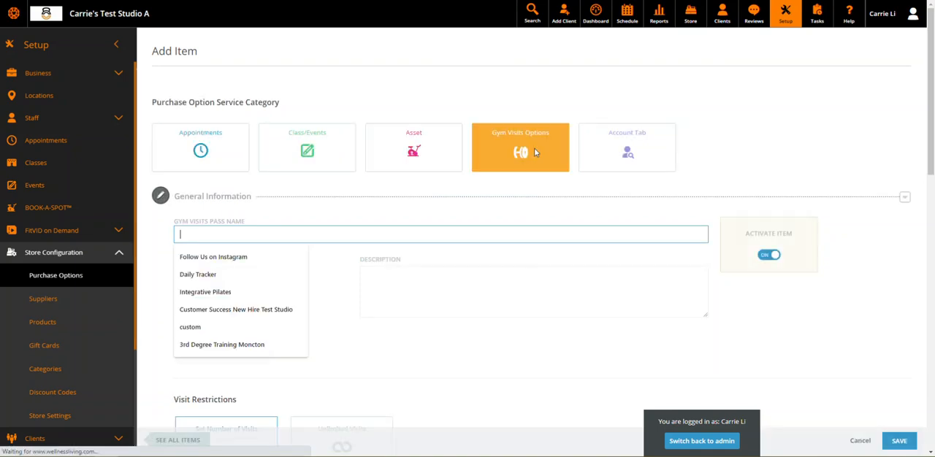
left_click(642, 148)
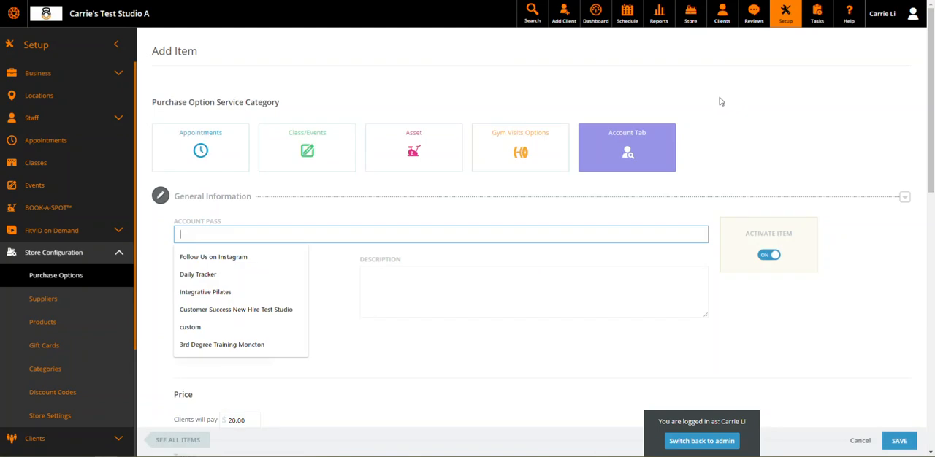
left_click(717, 101)
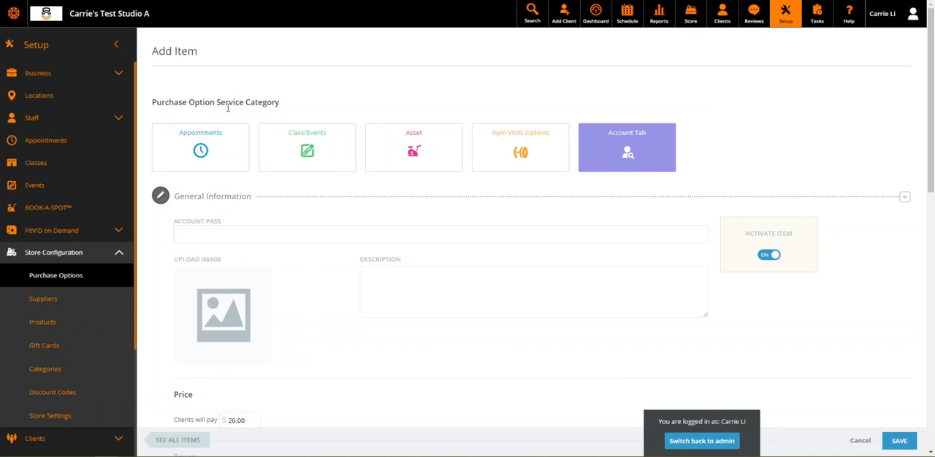
Choose the Class/Events service category and name the pass "5 Class Pass"
left_click(307, 159)
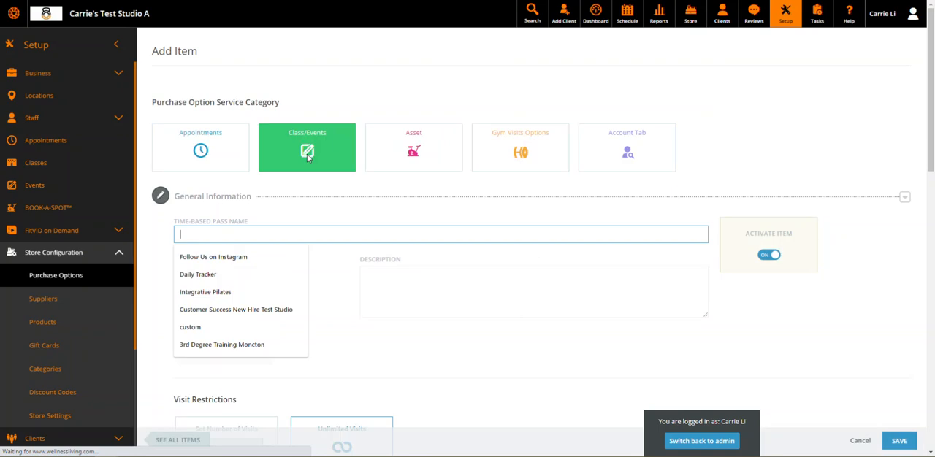
left_click(299, 205)
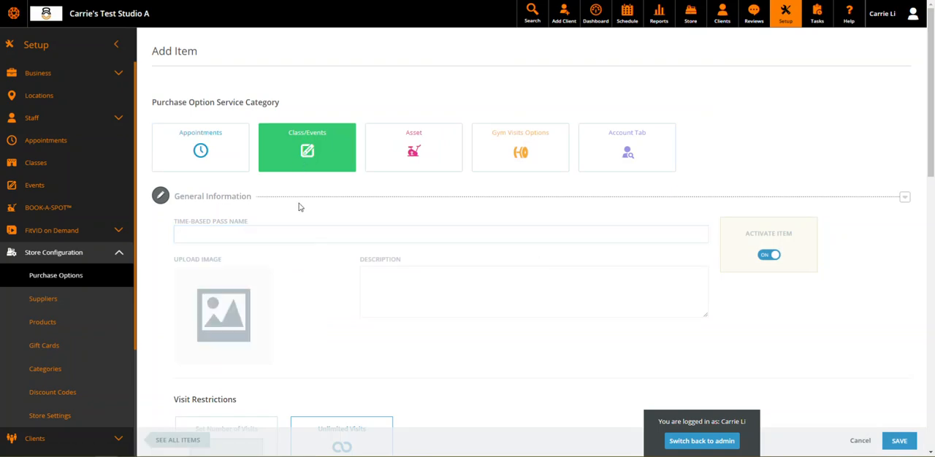
scroll(299, 205, "down", 1)
left_click(290, 180)
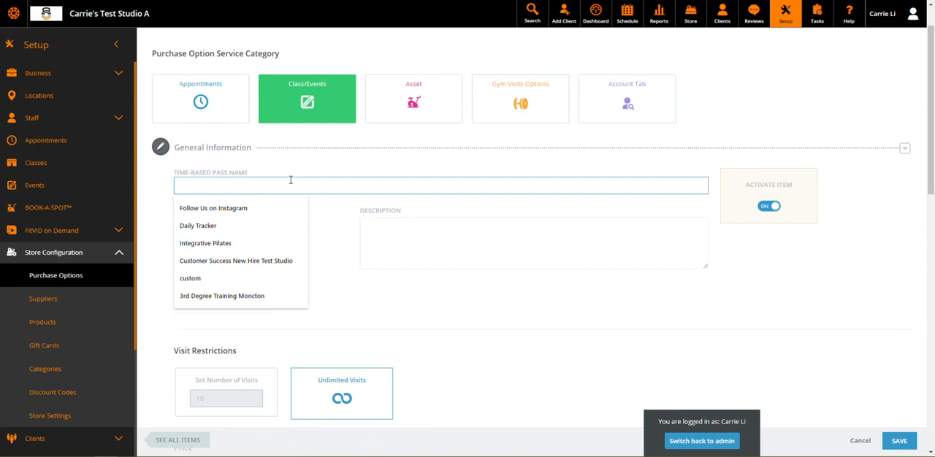
type("5 Class Pass")
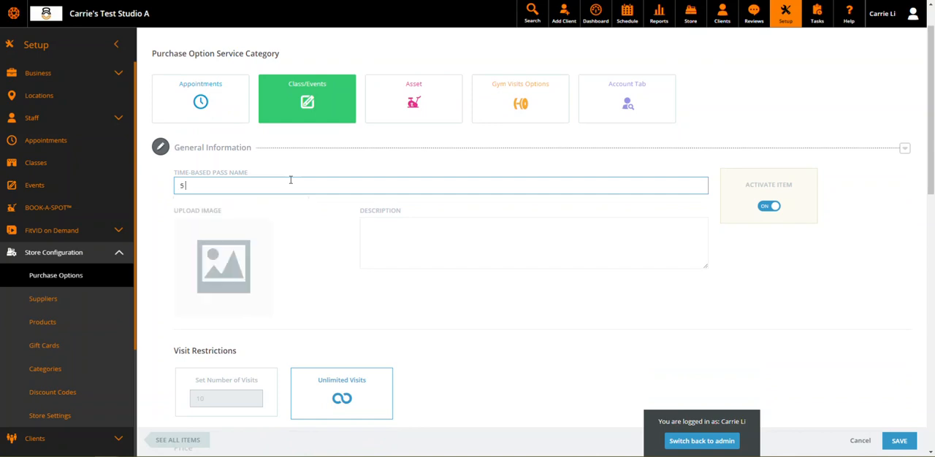
left_click(404, 237)
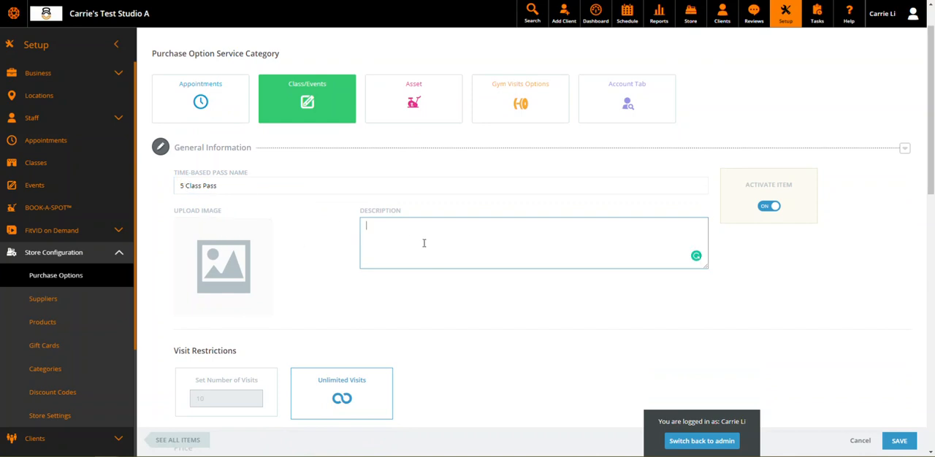
left_click(204, 266)
left_click(502, 320)
Restrict the class pass to a set number of 5 visits
scroll(502, 320, "down", 3)
scroll(244, 181, "up", 1)
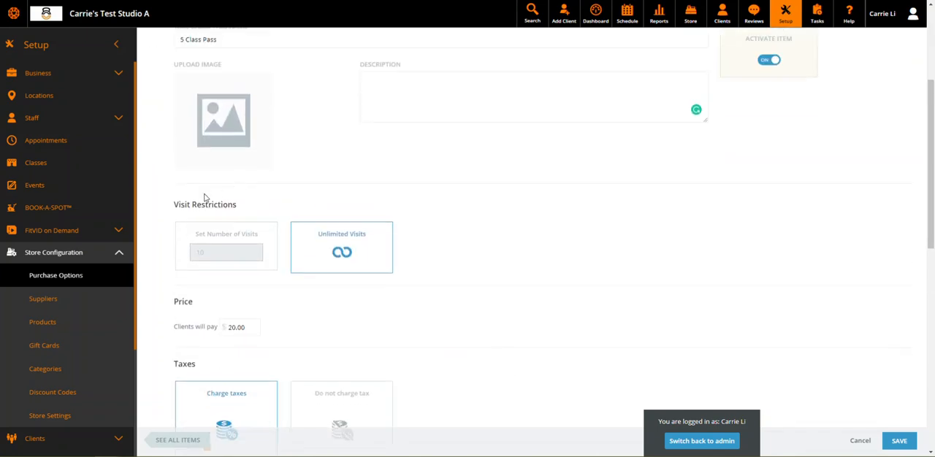
left_click(197, 37)
left_click(242, 243)
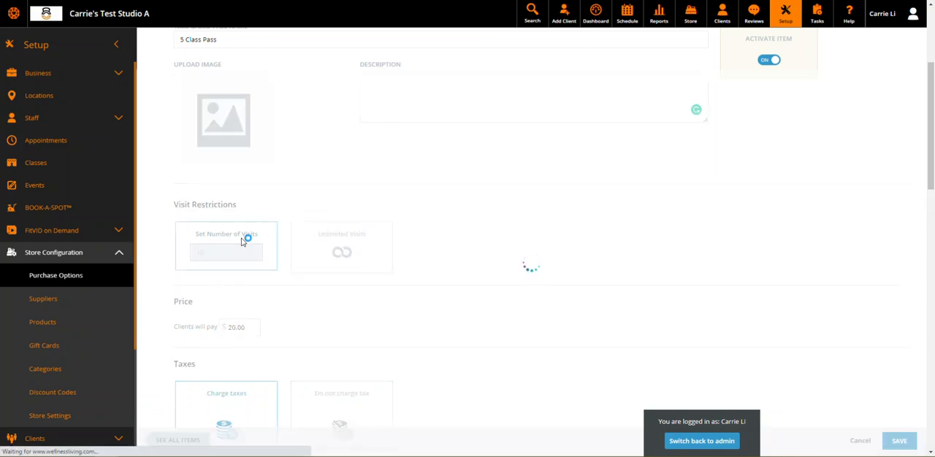
left_click_drag(229, 252, 164, 236)
type("5")
left_click(492, 238)
scroll(305, 175, "up", 1)
left_click_drag(232, 89, 178, 86)
left_click(305, 191)
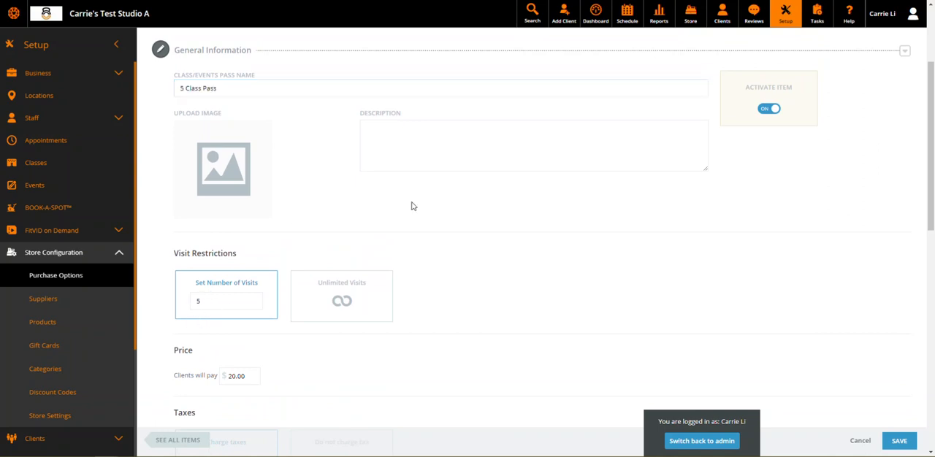
Set the price clients pay for the pass to $50
scroll(412, 205, "down", 4)
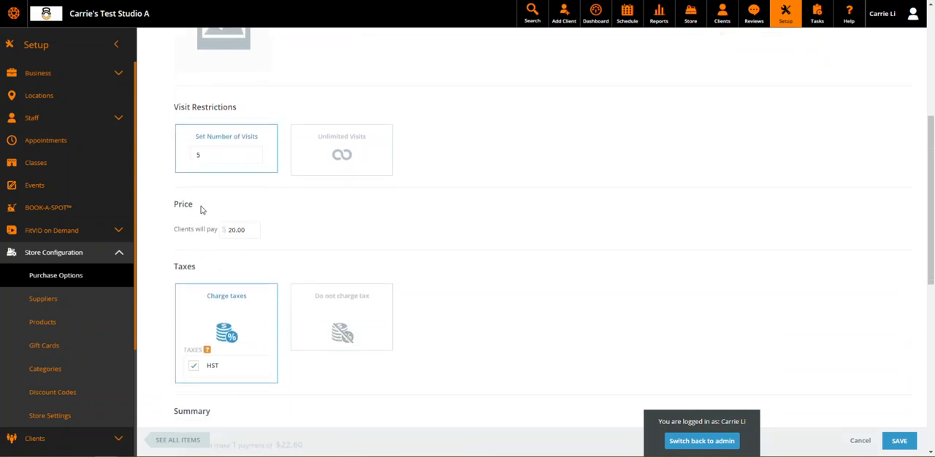
left_click(252, 231)
type("50")
left_click(424, 257)
Review the pass's price, tax settings and payment summary
scroll(387, 186, "down", 1)
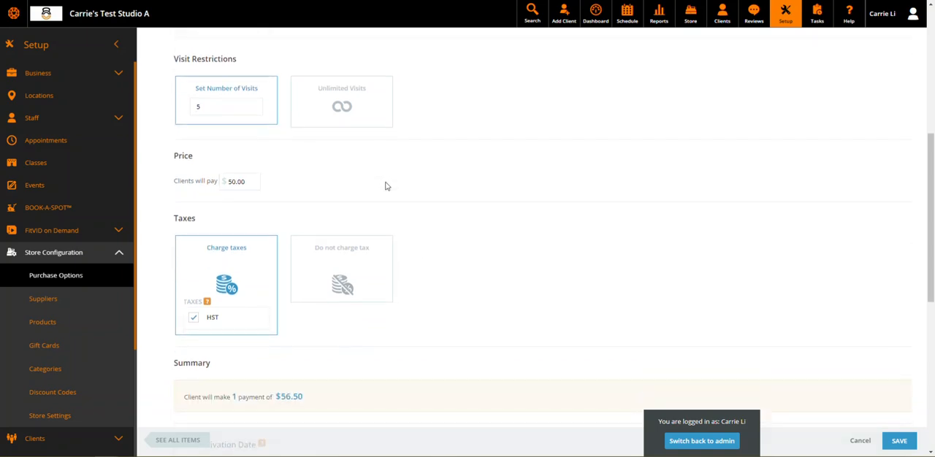
scroll(387, 186, "down", 1)
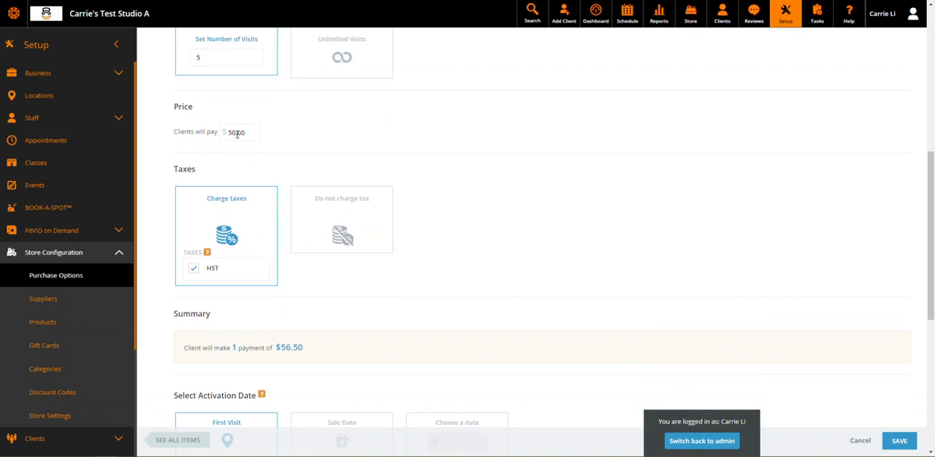
scroll(501, 184, "down", 2)
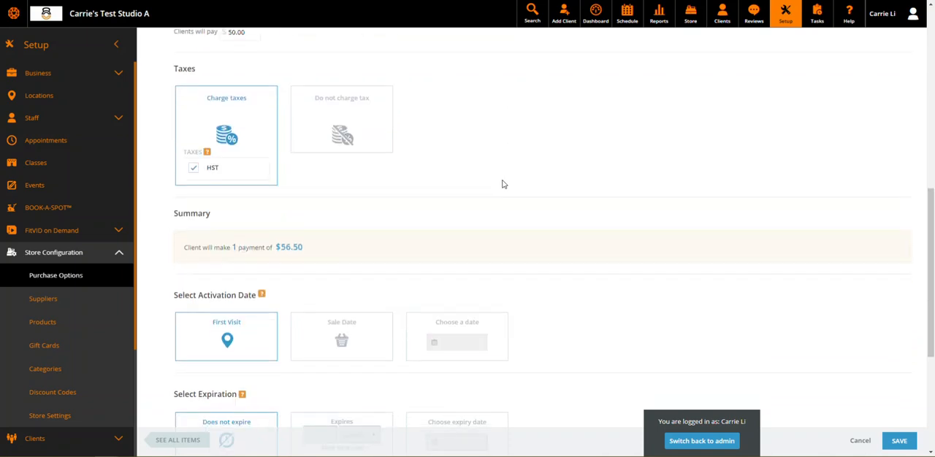
left_click_drag(178, 167, 219, 169)
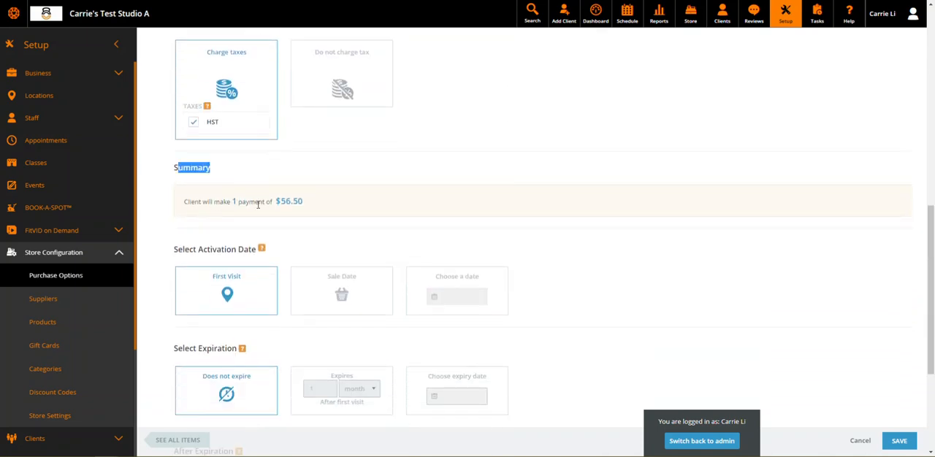
left_click(349, 216)
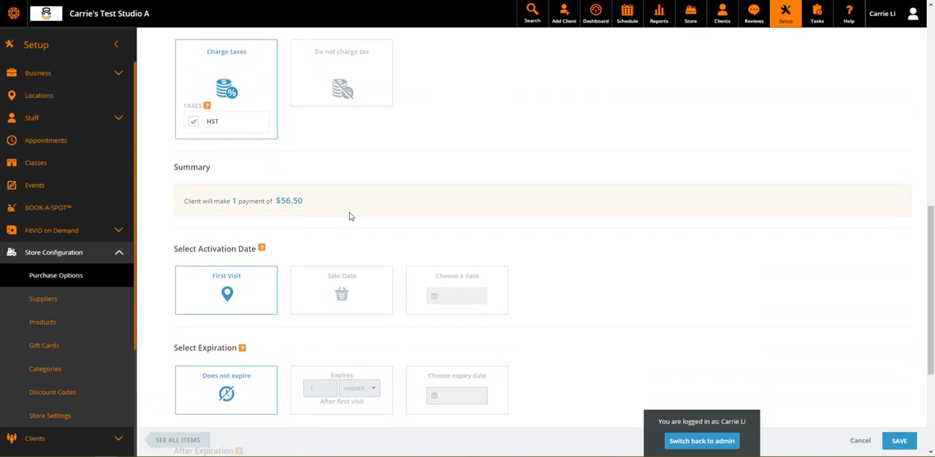
Try the Sale Date and Choose a date activation options, and set activation back to First Visit
scroll(349, 216, "down", 1)
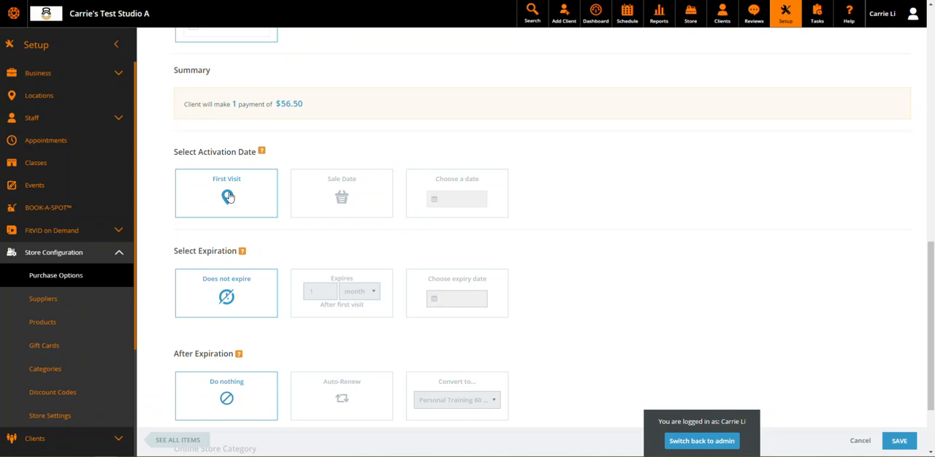
left_click(358, 205)
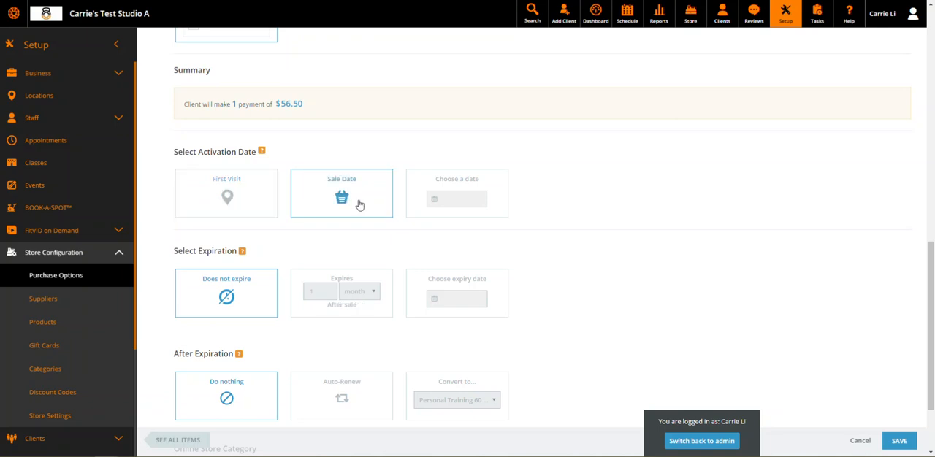
left_click(449, 187)
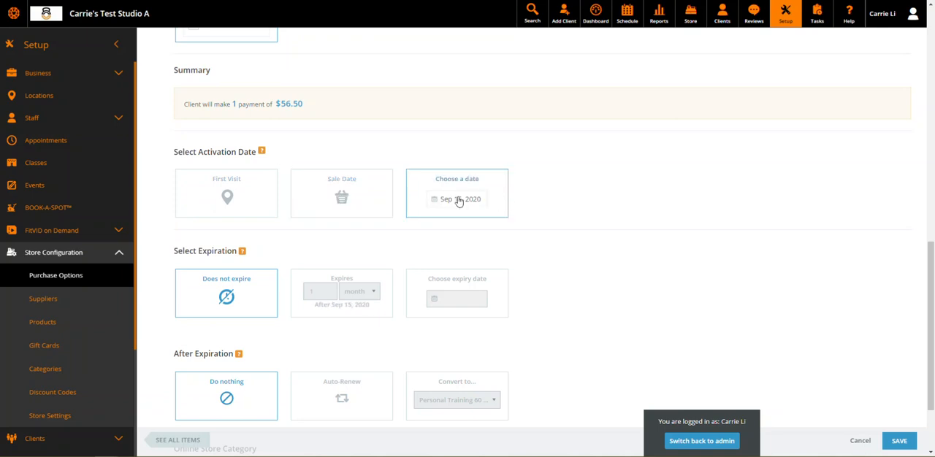
left_click(235, 185)
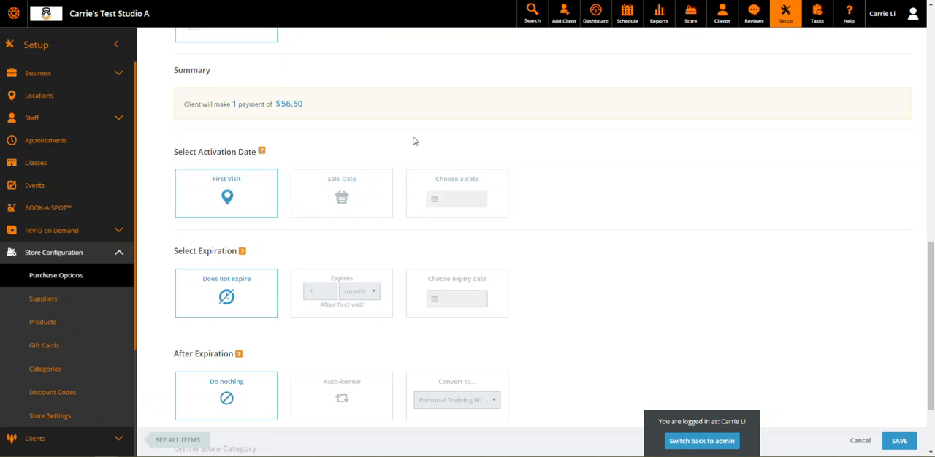
Set the pass to expire 1 month after the first visit
scroll(413, 141, "down", 1)
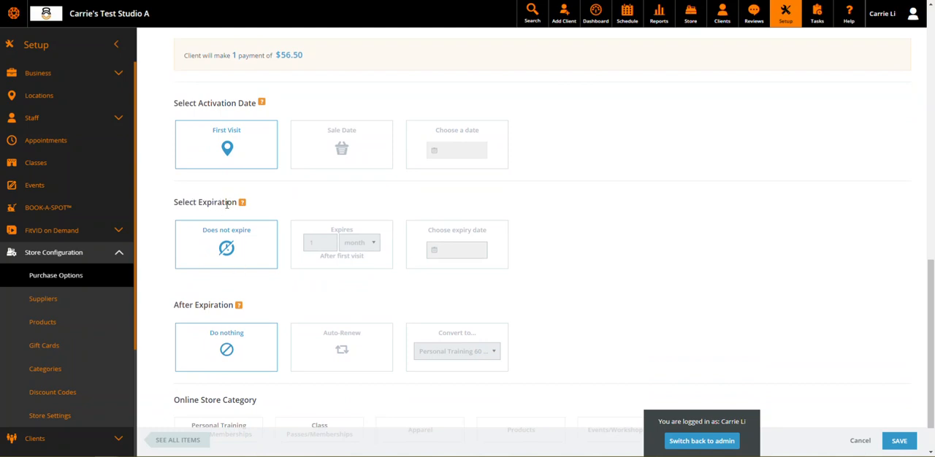
left_click(234, 244)
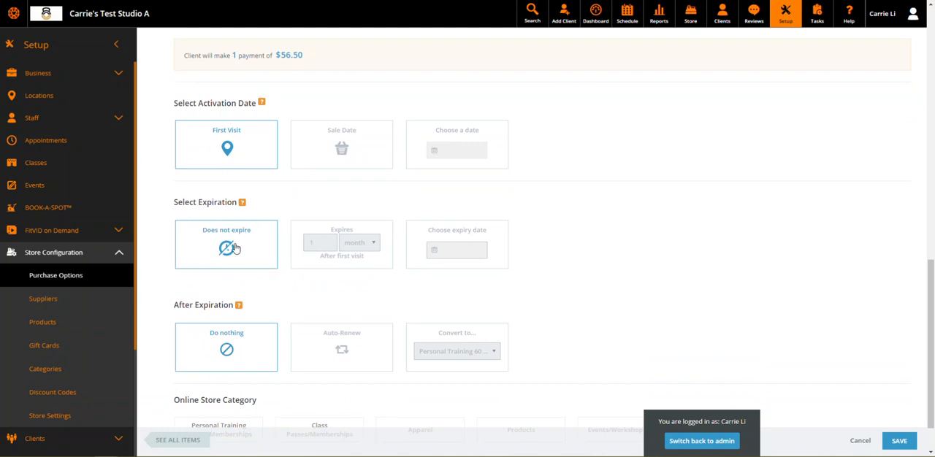
left_click(325, 257)
left_click(366, 243)
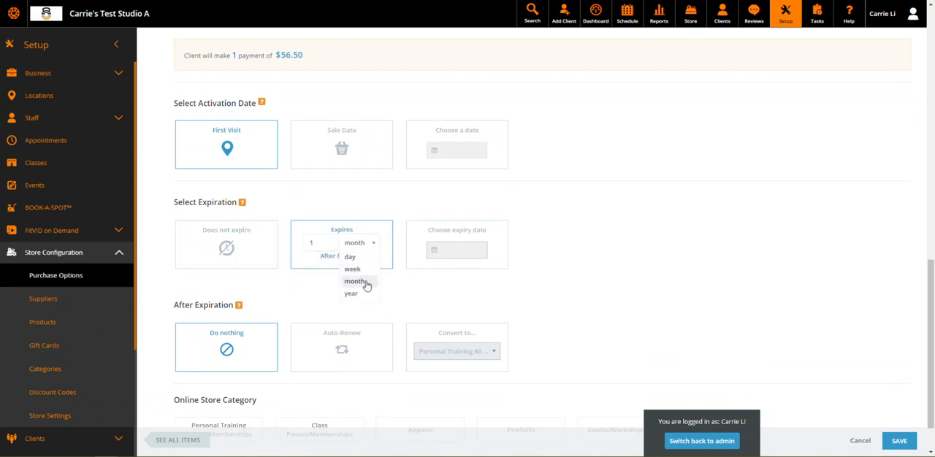
left_click(419, 288)
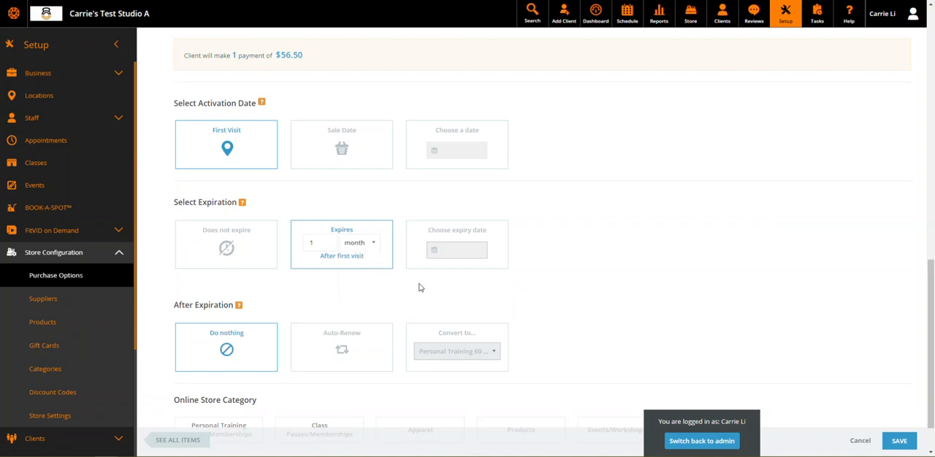
Try a fixed expiry date with its calendar, and return to expiry 1 month after the first visit
left_click(446, 241)
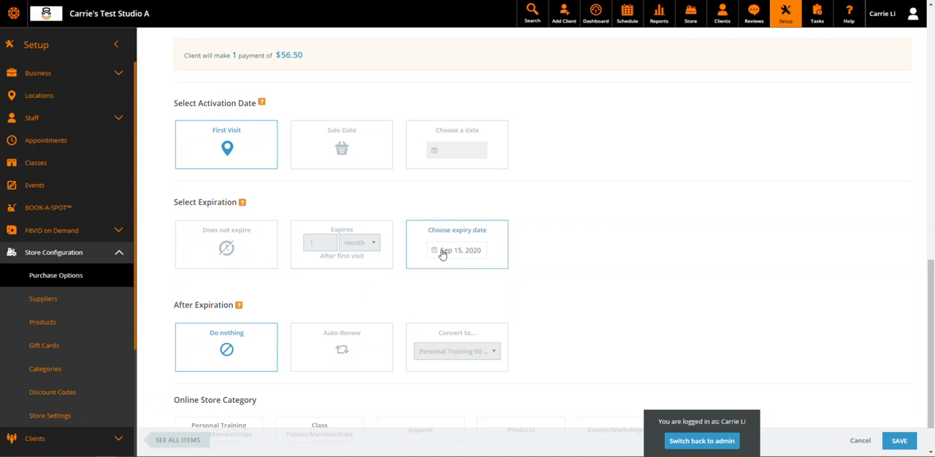
left_click(442, 252)
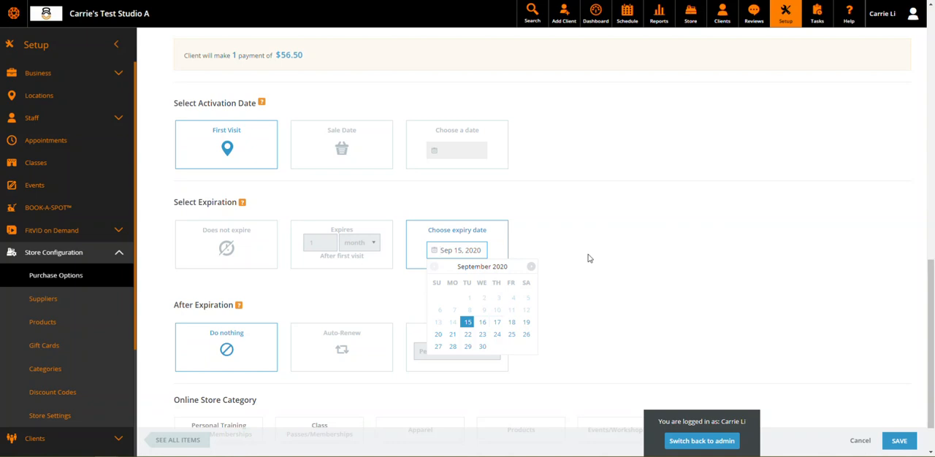
left_click(588, 258)
left_click(358, 265)
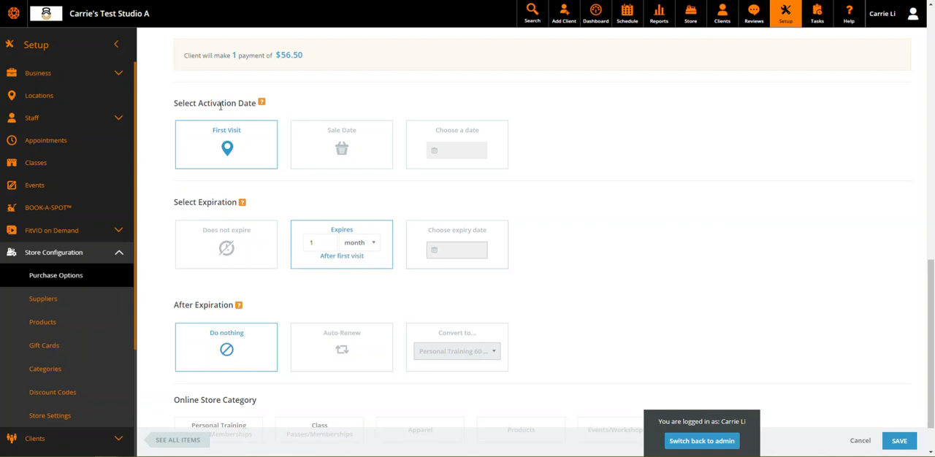
Try activating the pass on the Sale Date with the 1-month expiration, and restore First Visit activation
left_click(237, 140)
left_click(353, 149)
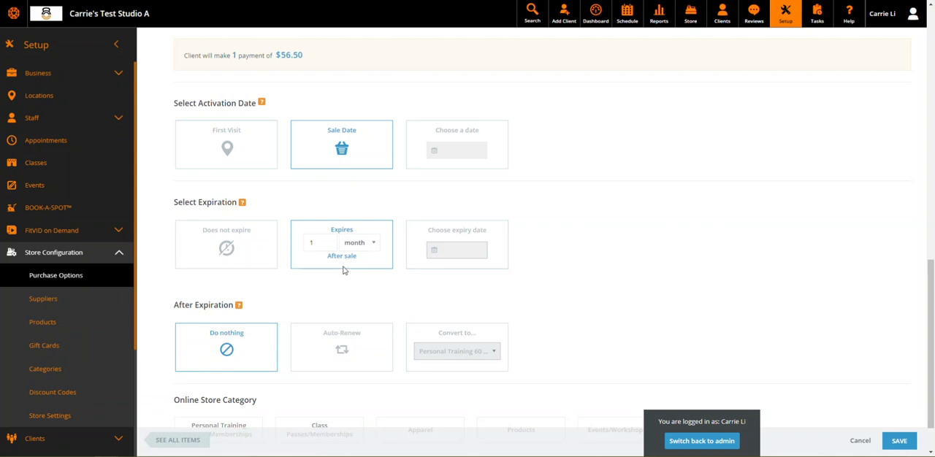
left_click(235, 141)
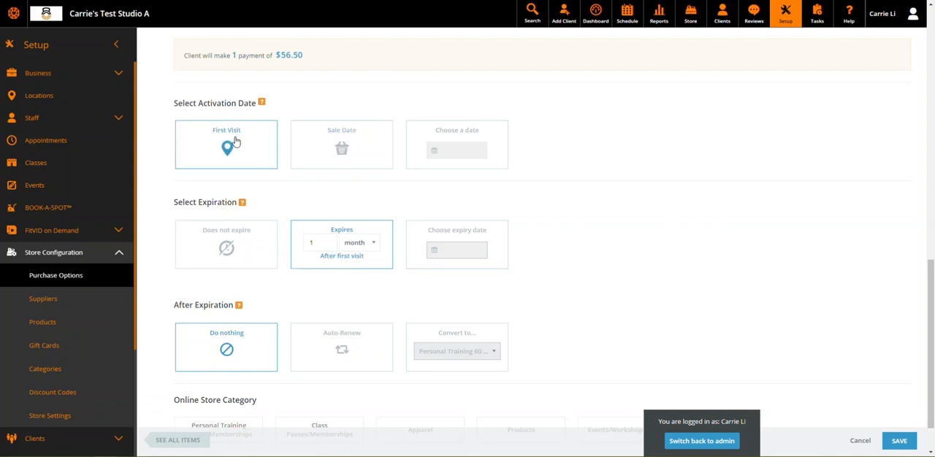
left_click(309, 152)
left_click(265, 148)
Set the pass's expiration to Does not expire
left_click(220, 238)
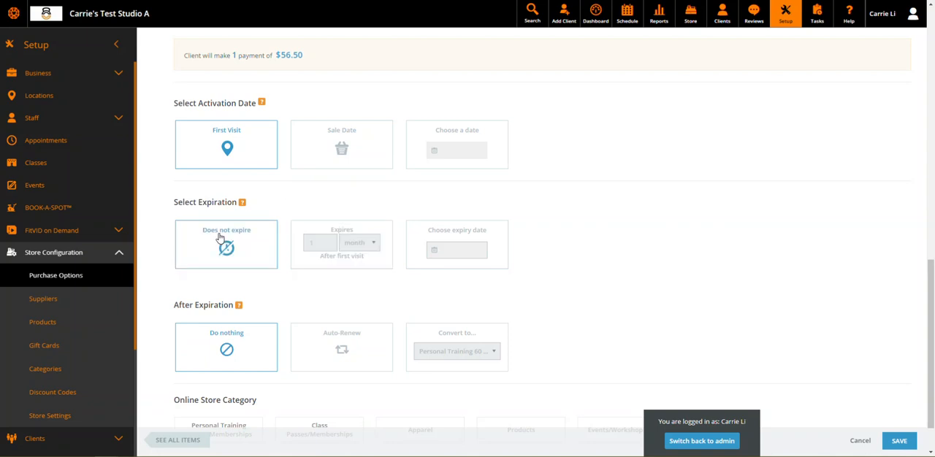
scroll(581, 204, "down", 1)
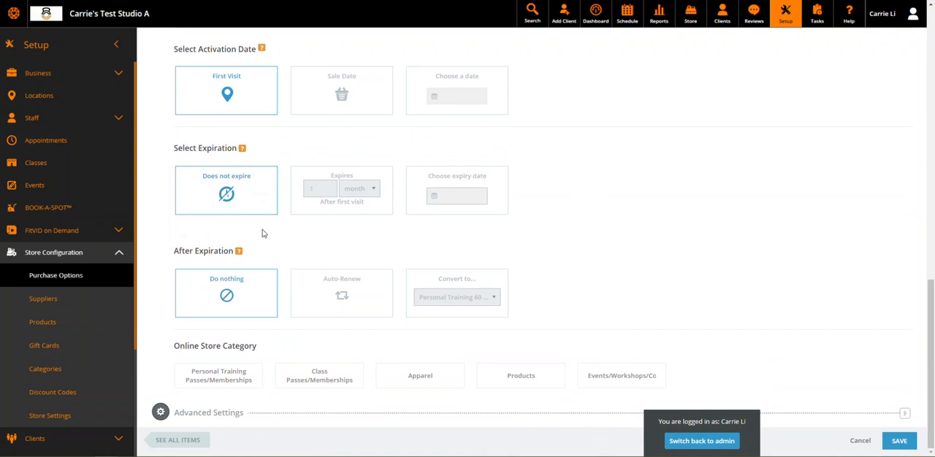
Make the pass expire 1 month after the first visit, and check its set number of visits
left_click(322, 214)
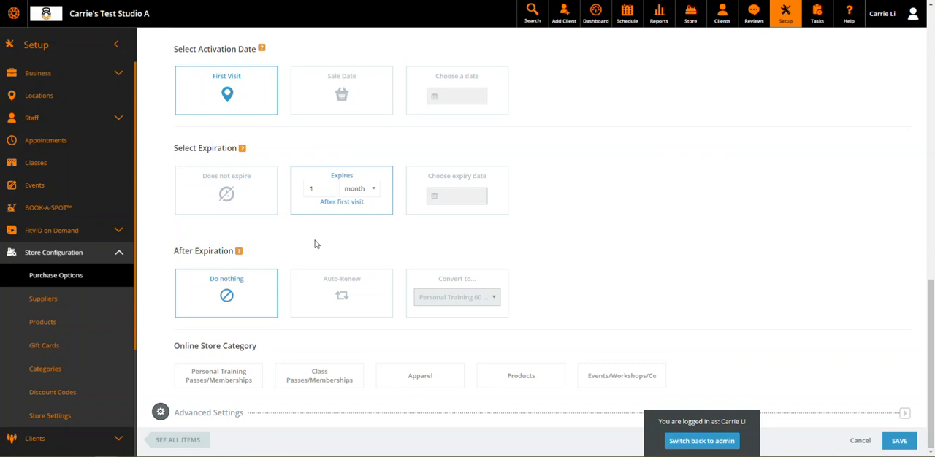
scroll(315, 244, "up", 10)
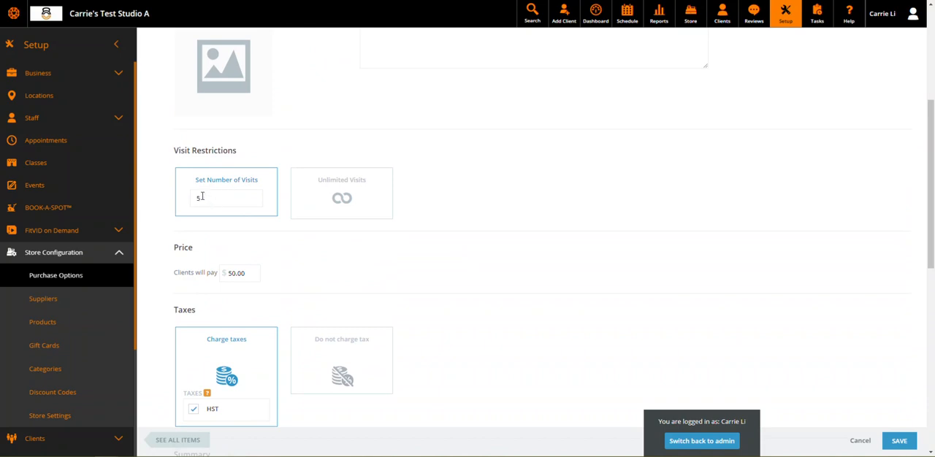
double_click(195, 199)
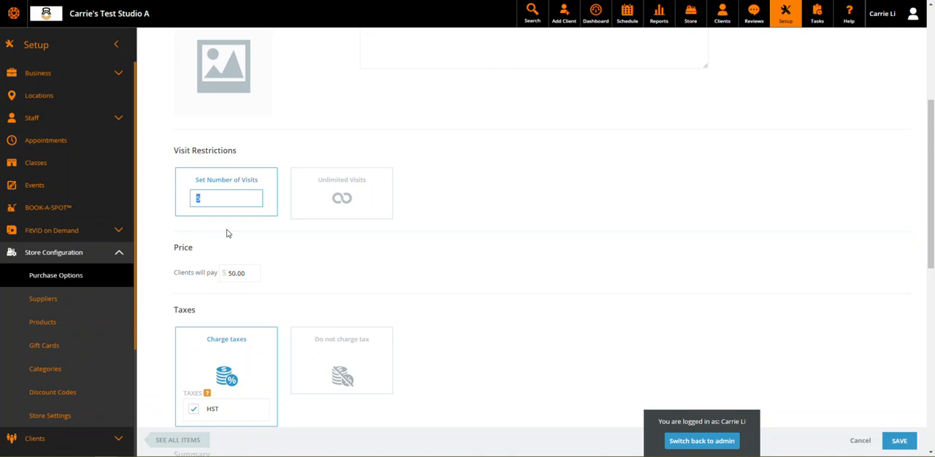
Try Auto-Renew and Convert to as the after-expiration action, and look through the passes available for conversion
scroll(504, 257, "down", 5)
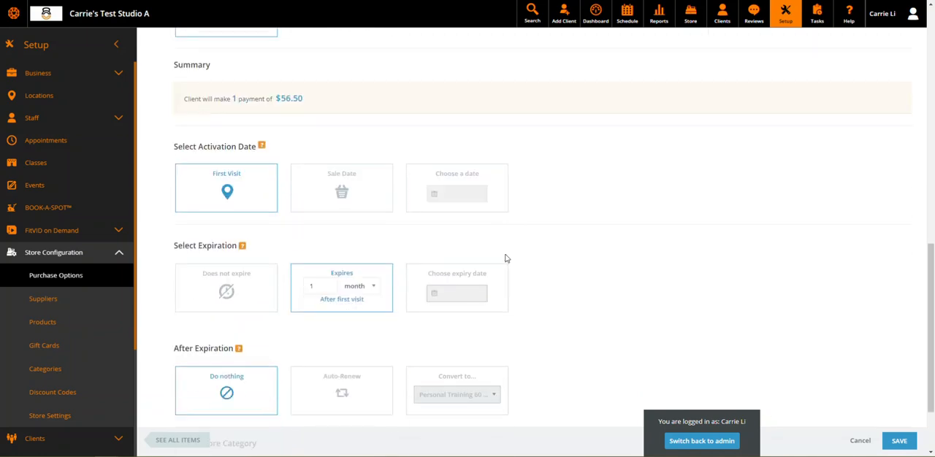
scroll(504, 257, "down", 2)
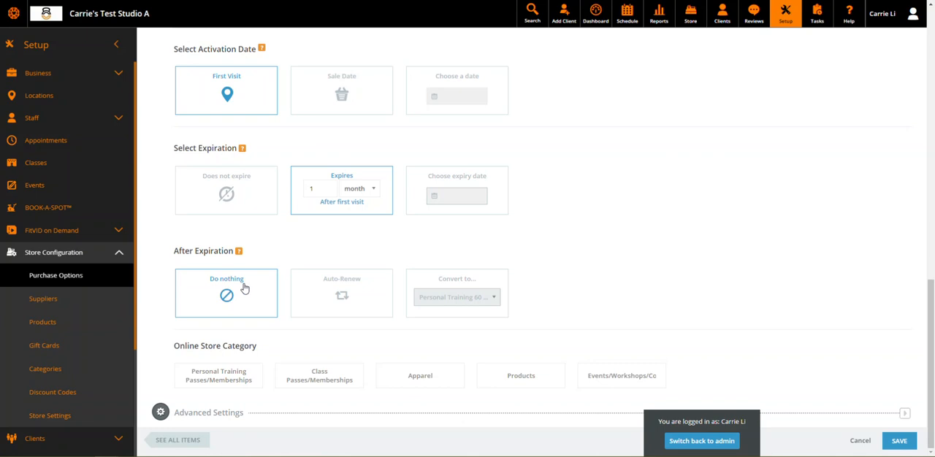
left_click(372, 314)
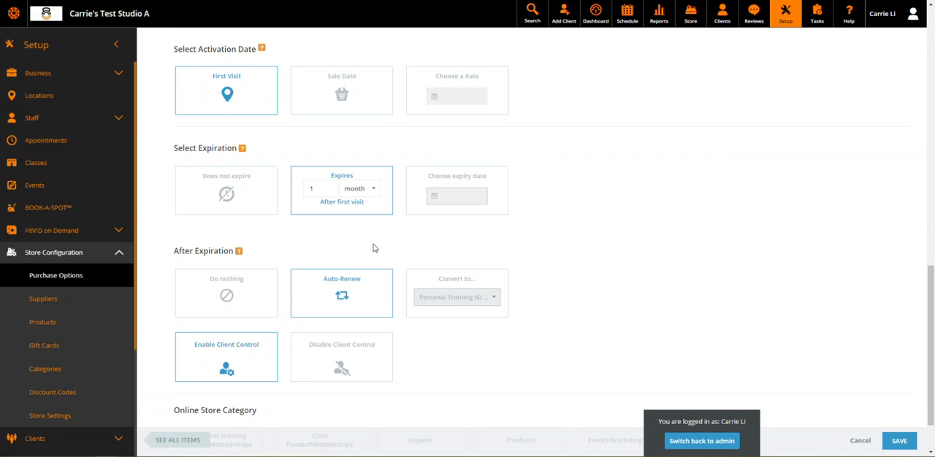
left_click(453, 291)
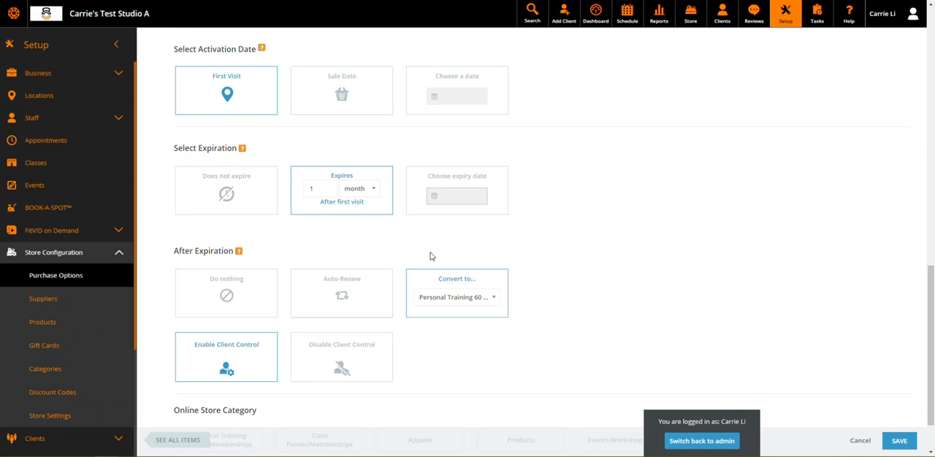
left_click(490, 304)
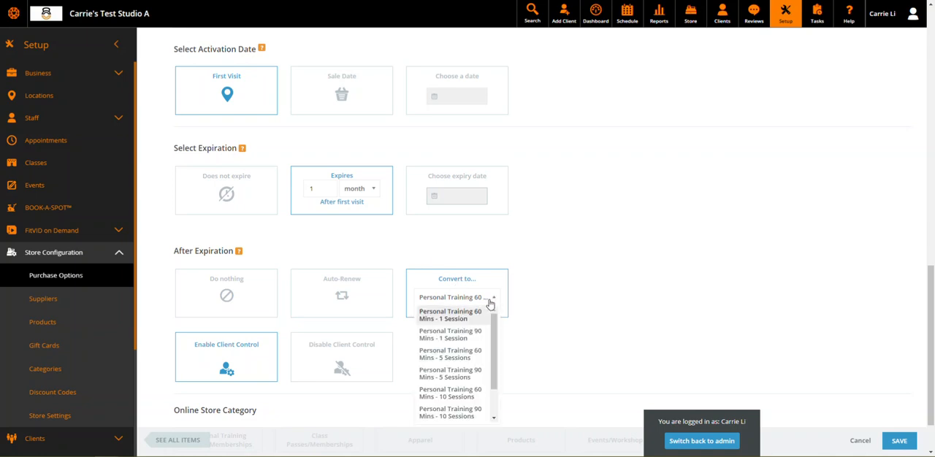
scroll(495, 367, "down", 2)
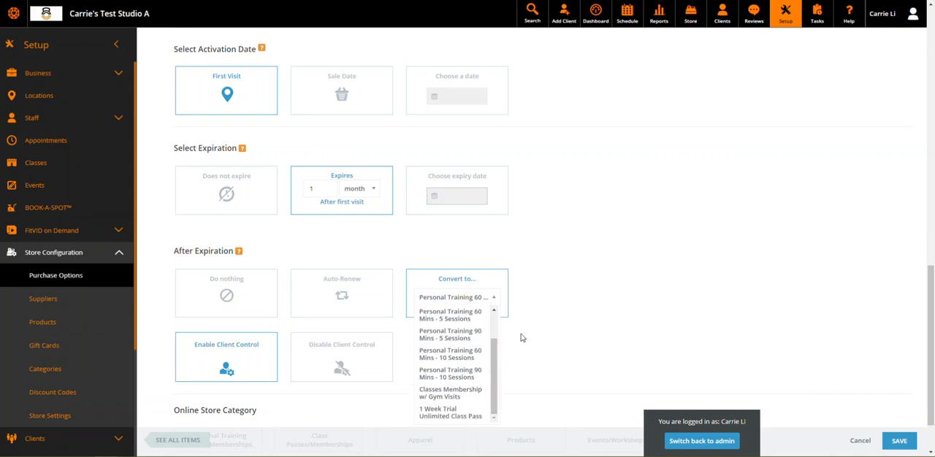
left_click(467, 417)
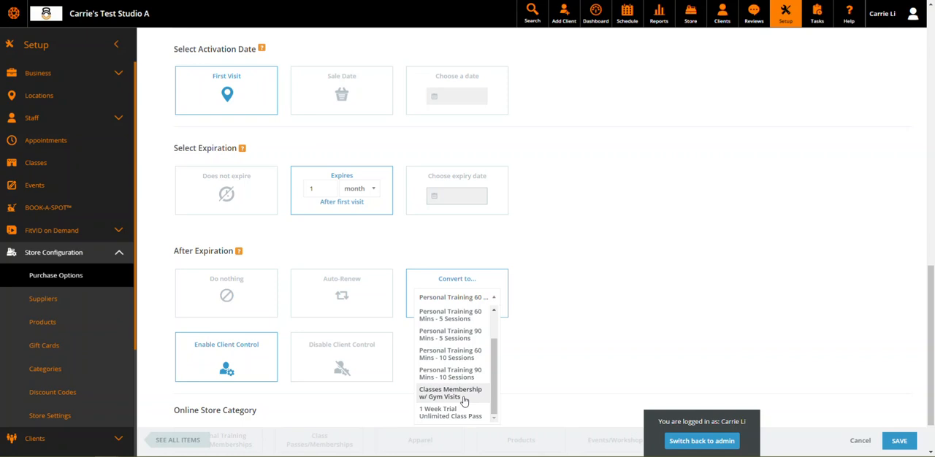
left_click(596, 327)
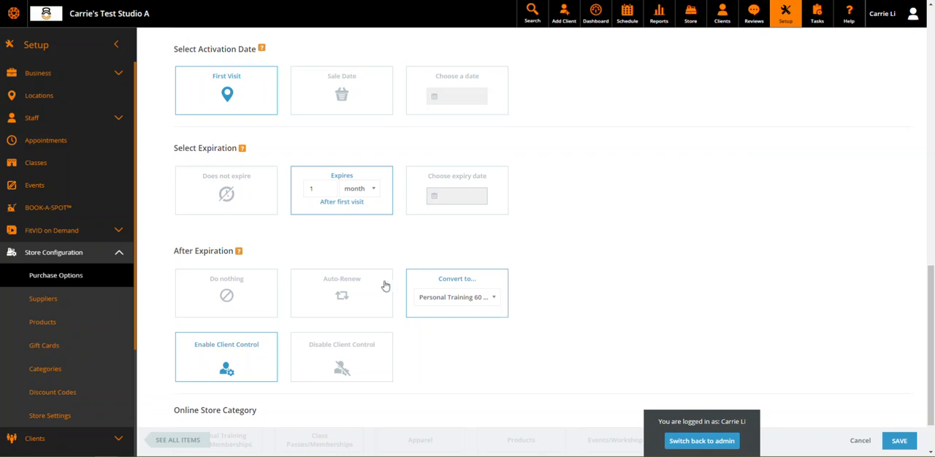
Set the pass to Auto-Renew after expiration, with client control disabled
left_click(364, 301)
left_click(433, 285)
left_click(351, 316)
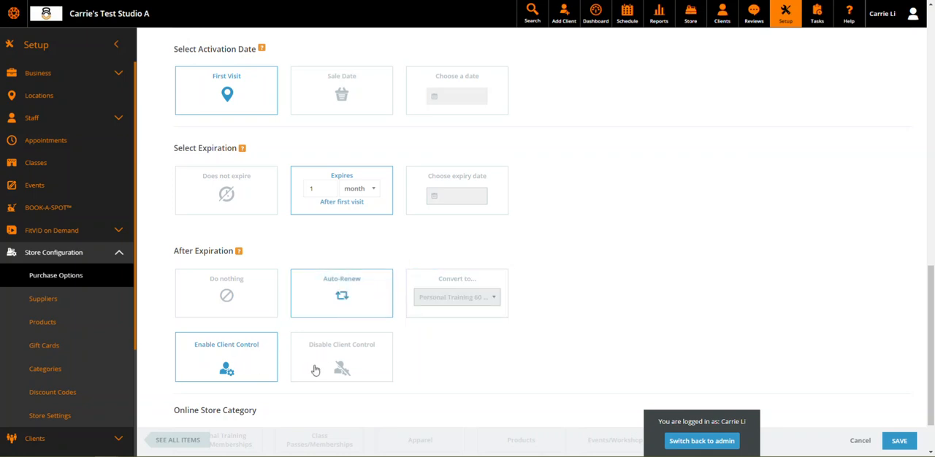
scroll(319, 371, "down", 1)
left_click(246, 303)
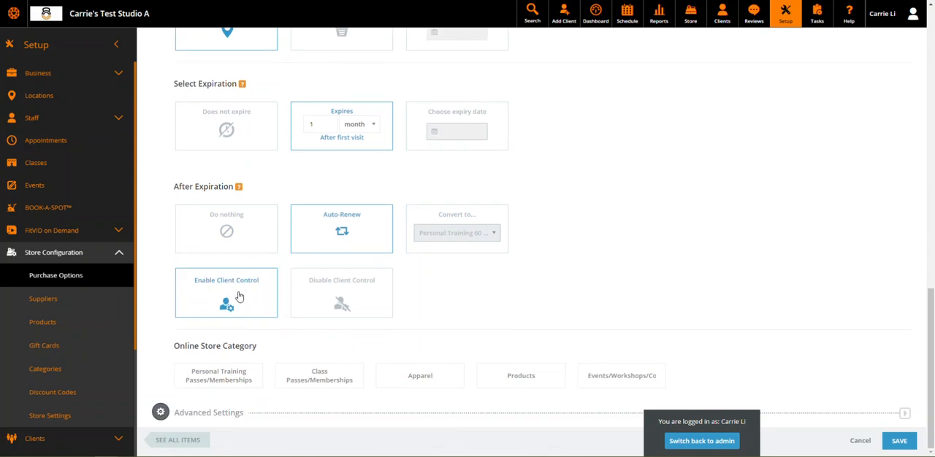
left_click(376, 302)
left_click(370, 303)
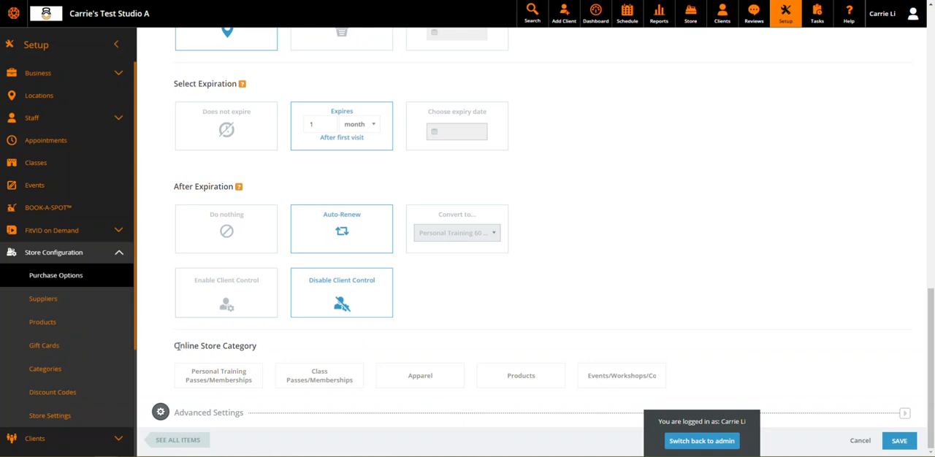
Assign the pass to the Class Passes/Memberships online store category
left_click_drag(174, 345, 257, 351)
left_click(315, 349)
left_click(327, 386)
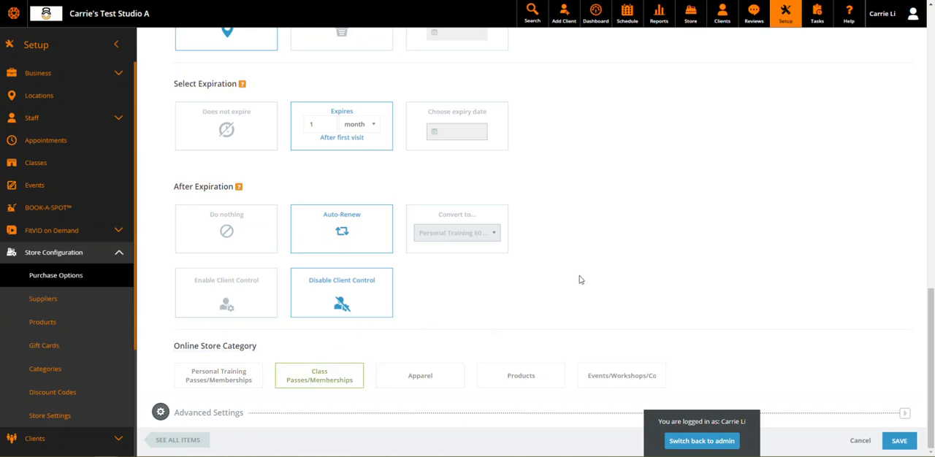